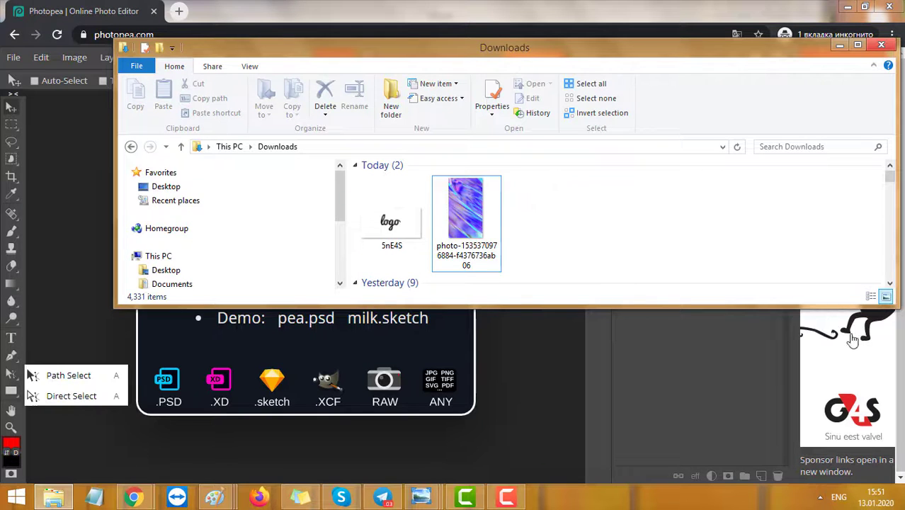
Open the purple photo from Downloads in Paint through the photo viewer's Open With menu
left_click(407, 239)
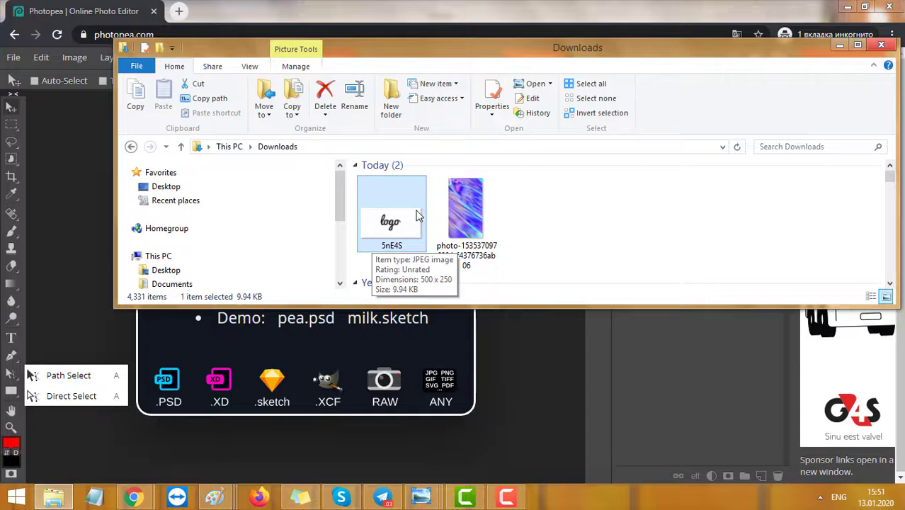
left_click(478, 210)
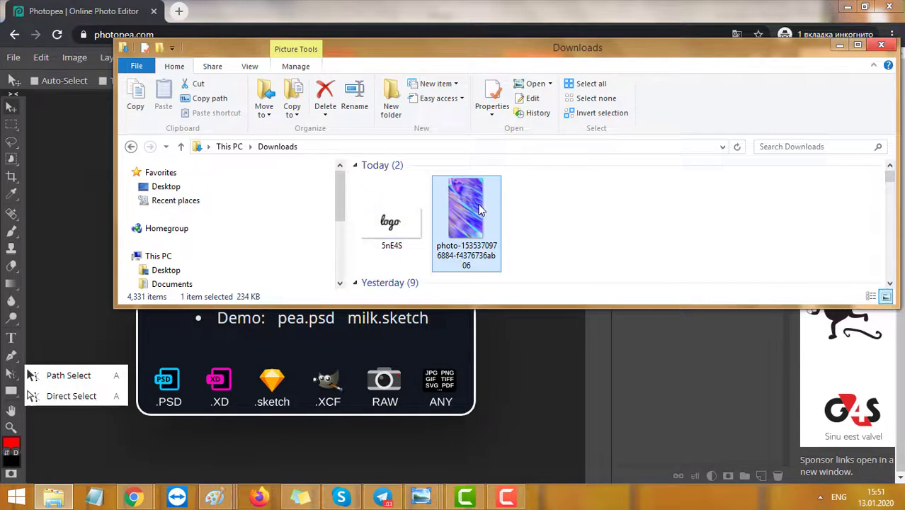
right_click(478, 210)
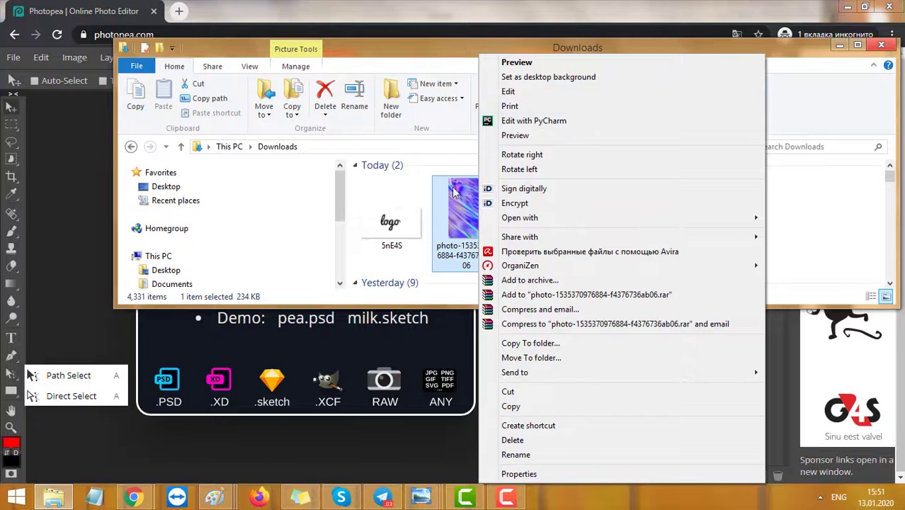
double_click(450, 209)
right_click(508, 158)
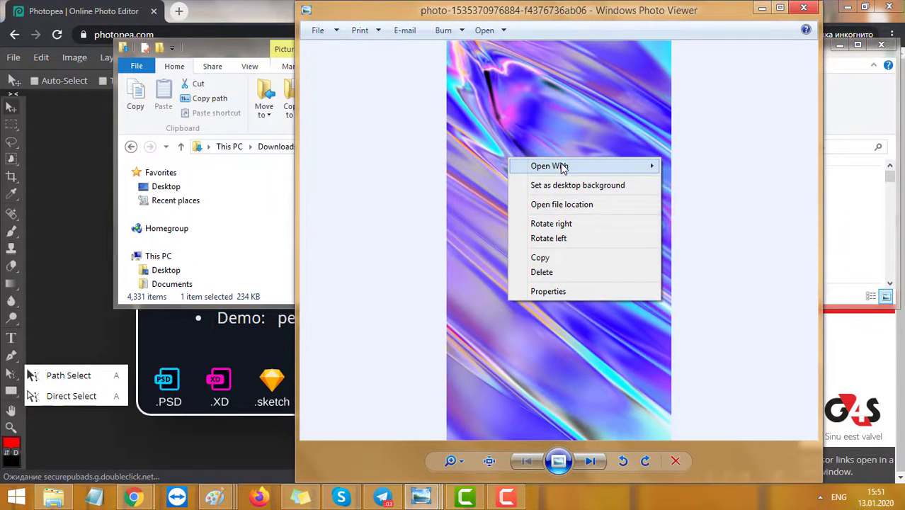
mouse_move(563, 167)
left_click(743, 169)
left_click_drag(510, 145, 430, 130)
Close the viewer and open the 5nE4S logo in Paint, moving its window top right
left_click(632, 141)
key("alt+F4")
left_click(677, 200)
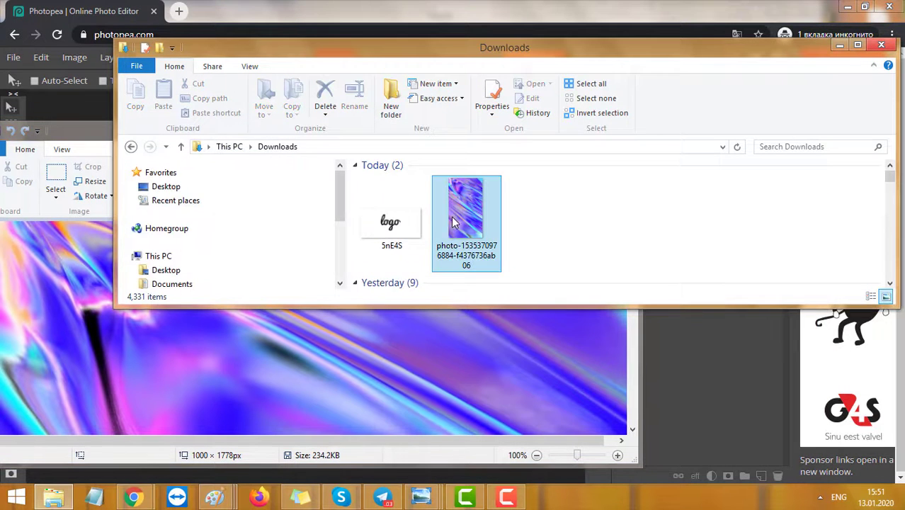
double_click(410, 203)
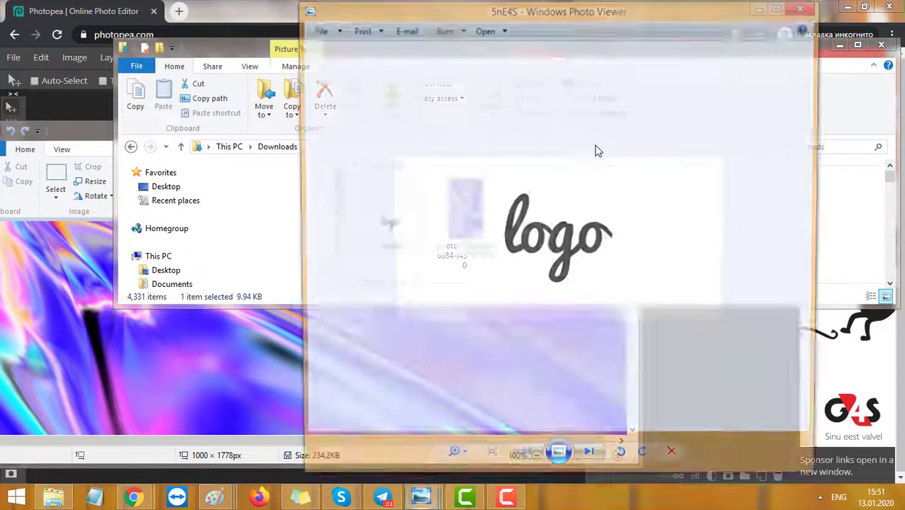
right_click(562, 199)
mouse_move(642, 206)
left_click(743, 205)
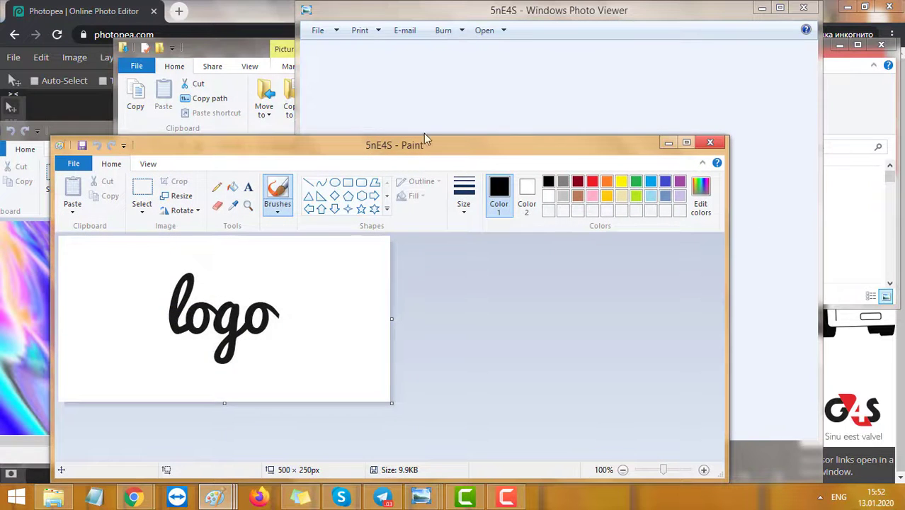
left_click_drag(423, 136, 746, 76)
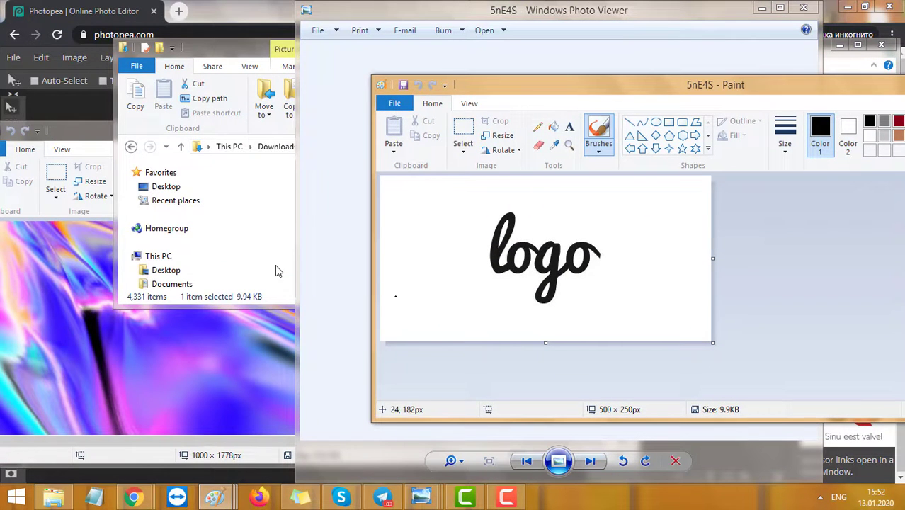
left_click(81, 148)
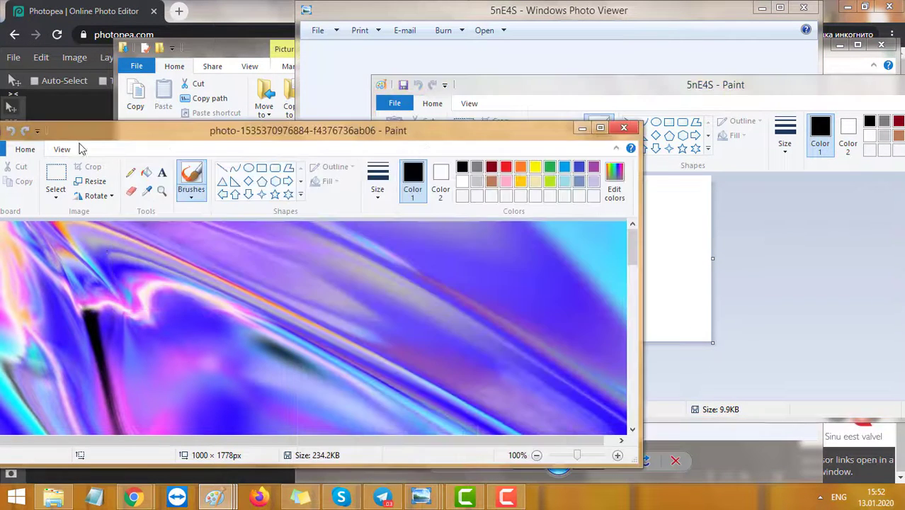
Select all of the 5nE4S logo image, copy it, and switch back to the photo's window
left_click(493, 84)
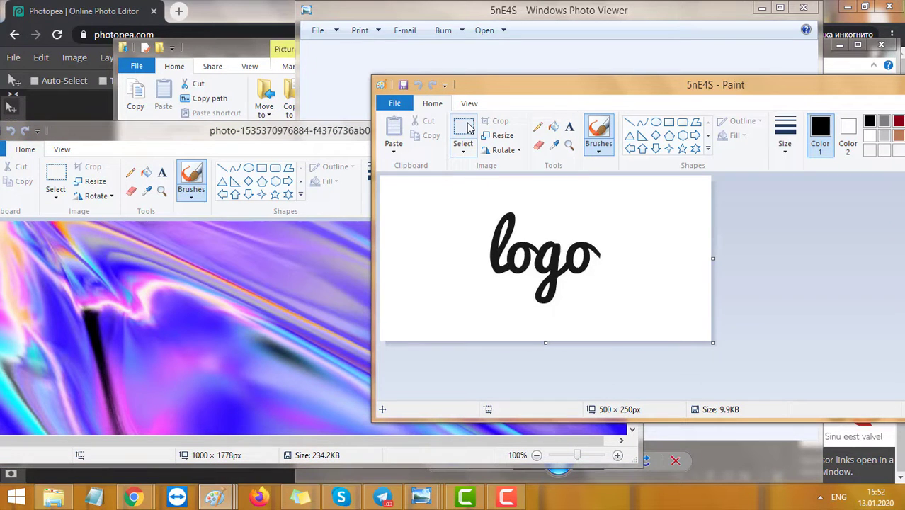
left_click(462, 151)
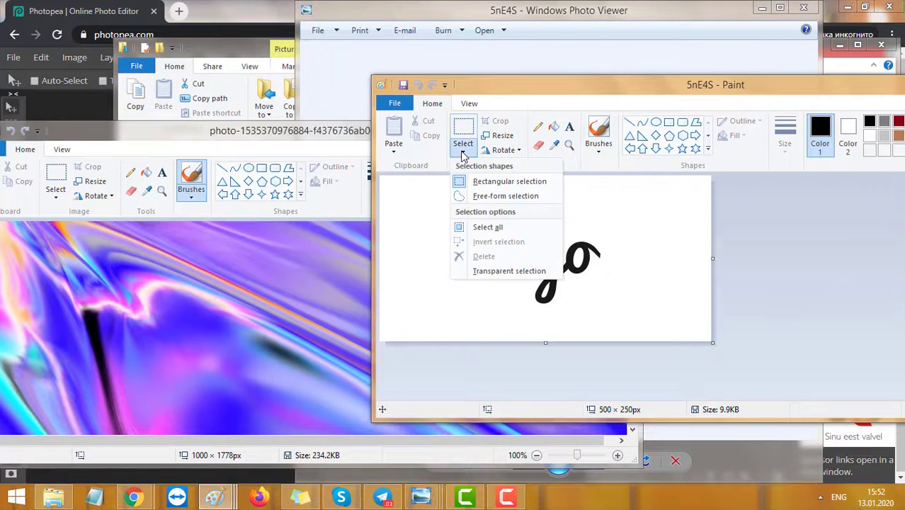
left_click(488, 226)
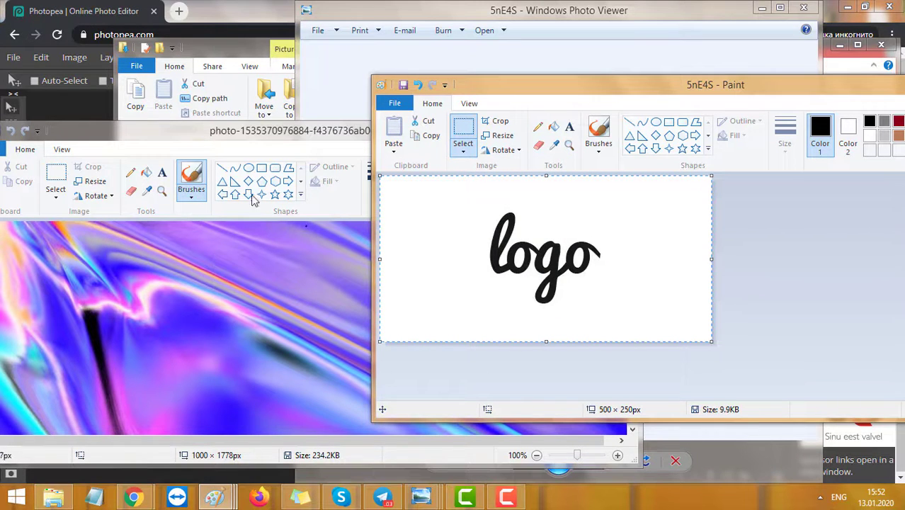
left_click(426, 143)
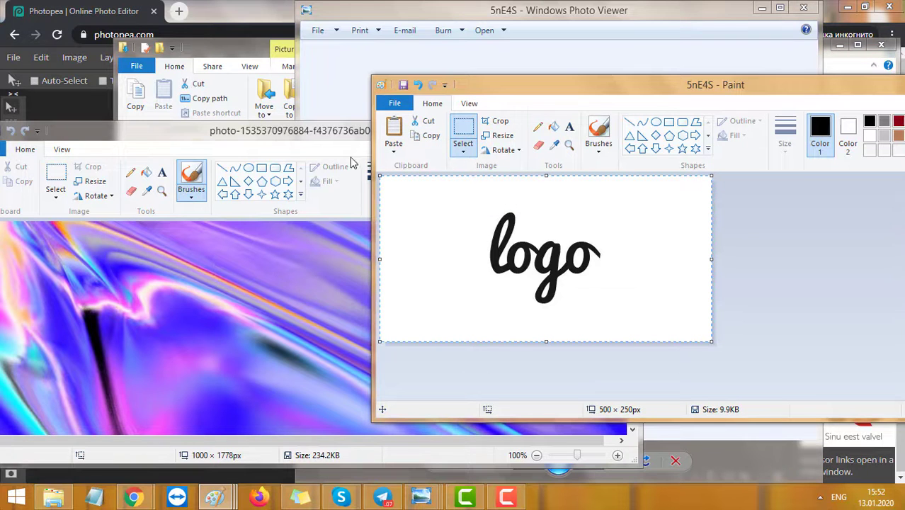
right_click(542, 225)
left_click(566, 248)
left_click(256, 149)
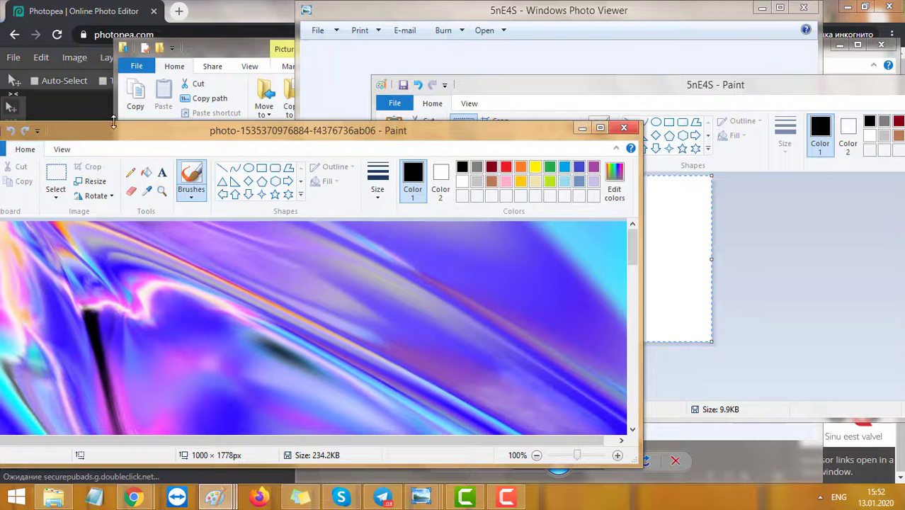
Paste the logo onto the purple photo and drag it toward the middle
mouse_move(117, 134)
left_mouse_down()
mouse_move(180, 137)
mouse_move(167, 133)
left_mouse_up()
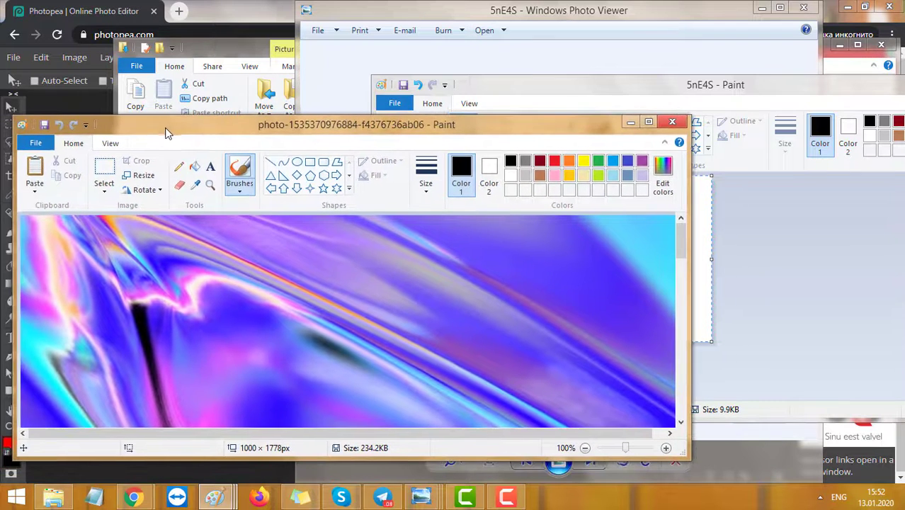
left_click(33, 169)
left_click_drag(206, 250, 372, 250)
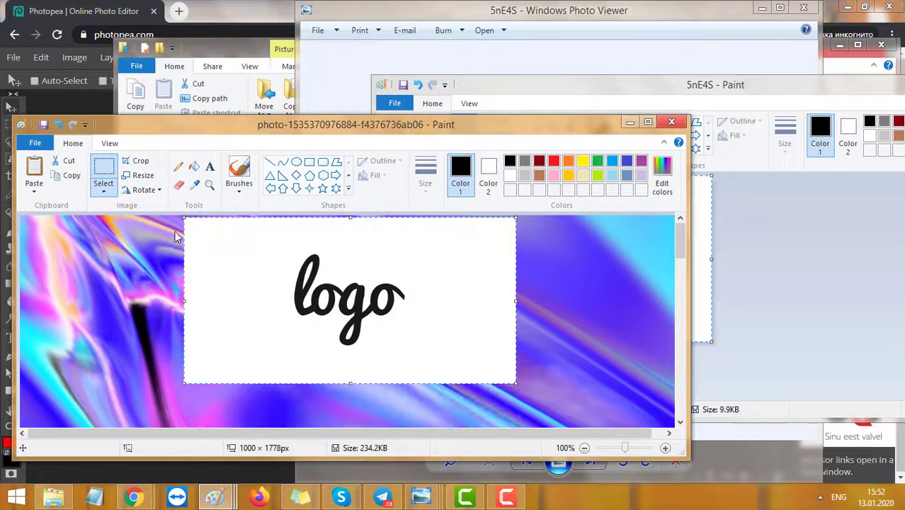
left_click_drag(416, 289, 367, 278)
Undo the pasted logo box, paste it again, and place it at the photo's upper centre
scroll(357, 298, "down", 2)
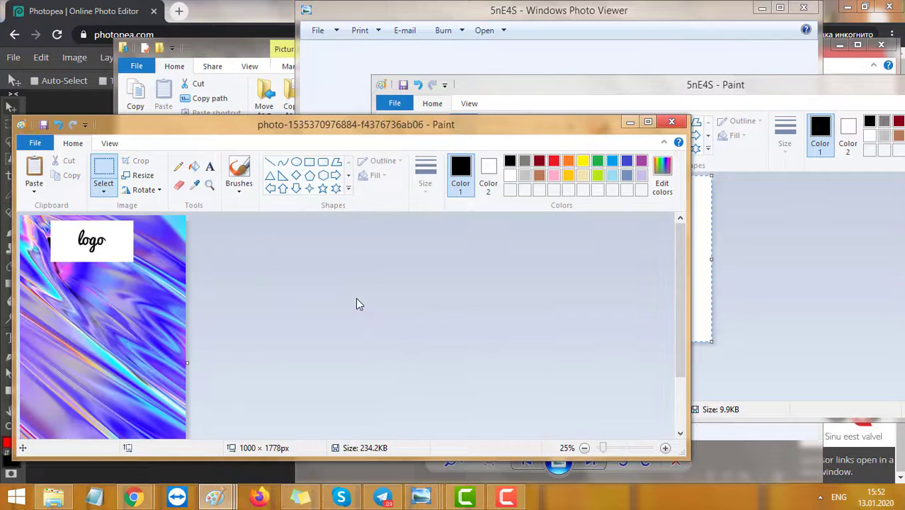
scroll(126, 244, "up", 1)
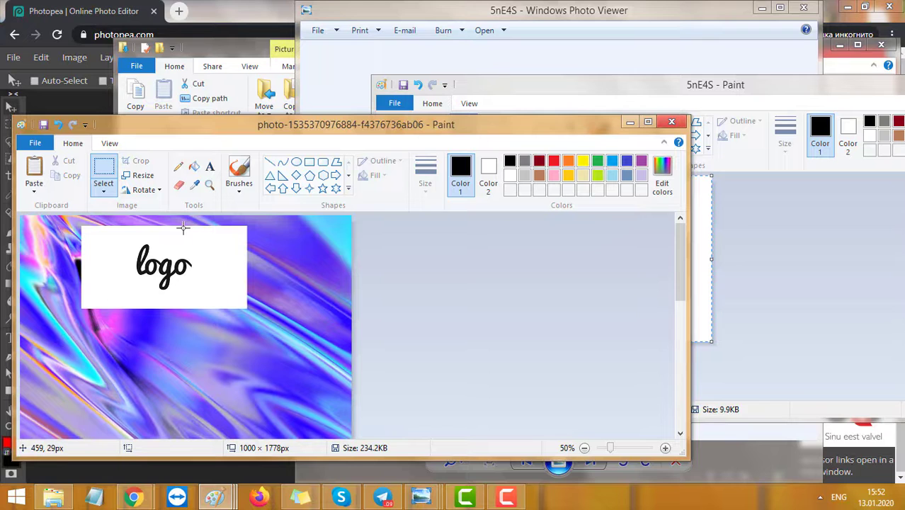
left_click_drag(150, 249, 186, 268)
left_click(275, 232)
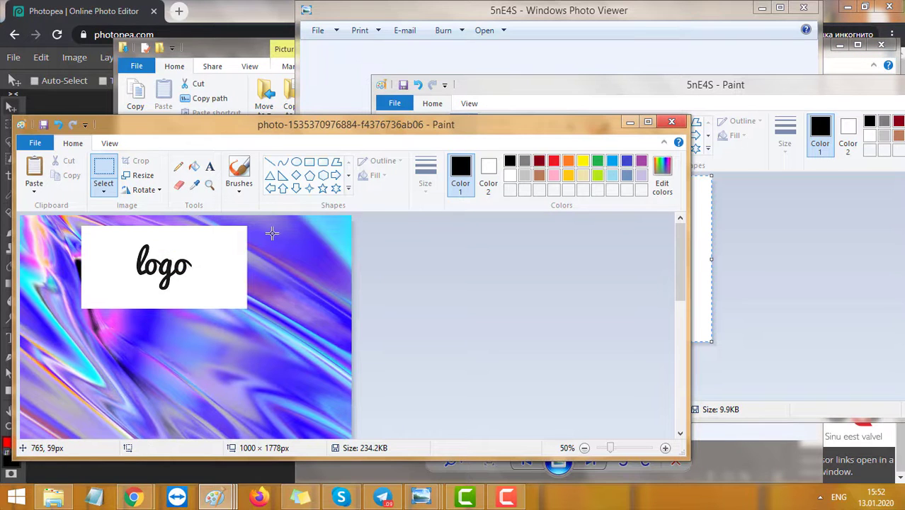
key("ctrl+z")
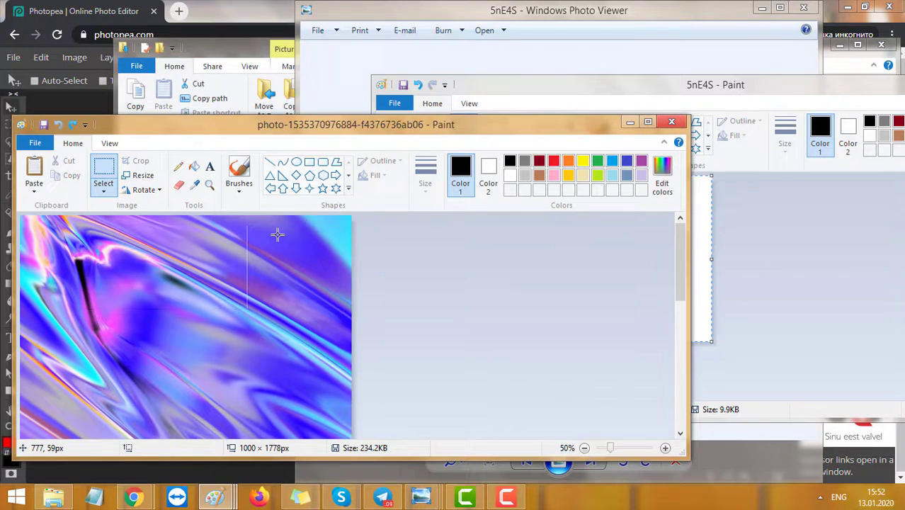
key("ctrl+v")
left_click_drag(153, 255, 207, 323)
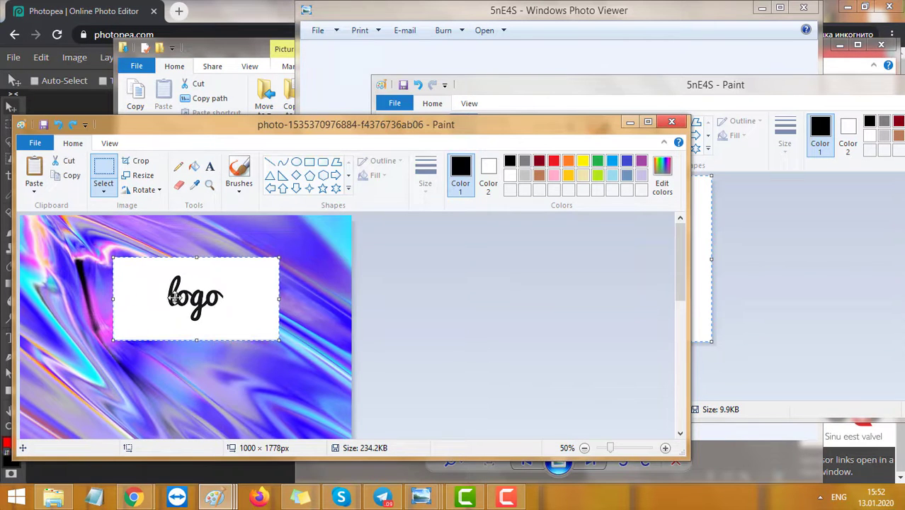
Use Transparent selection to drop the logo's white box, then nudge the lettering into place
left_click(104, 191)
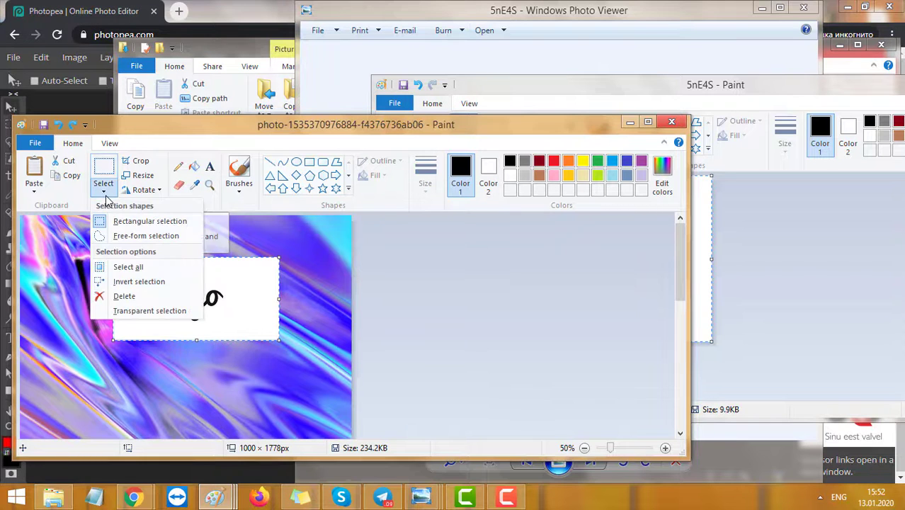
left_click(137, 314)
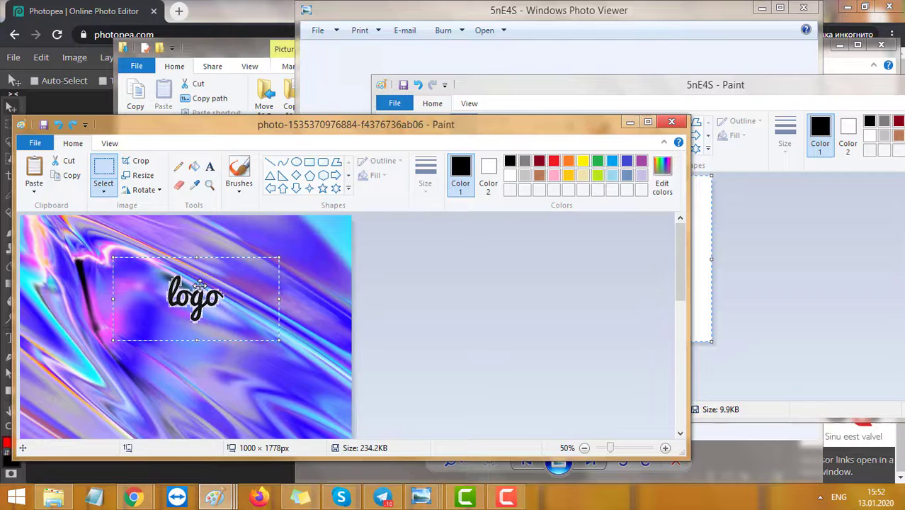
mouse_move(192, 281)
left_mouse_down()
mouse_move(141, 240)
mouse_move(226, 270)
mouse_move(133, 276)
mouse_move(194, 297)
left_mouse_up()
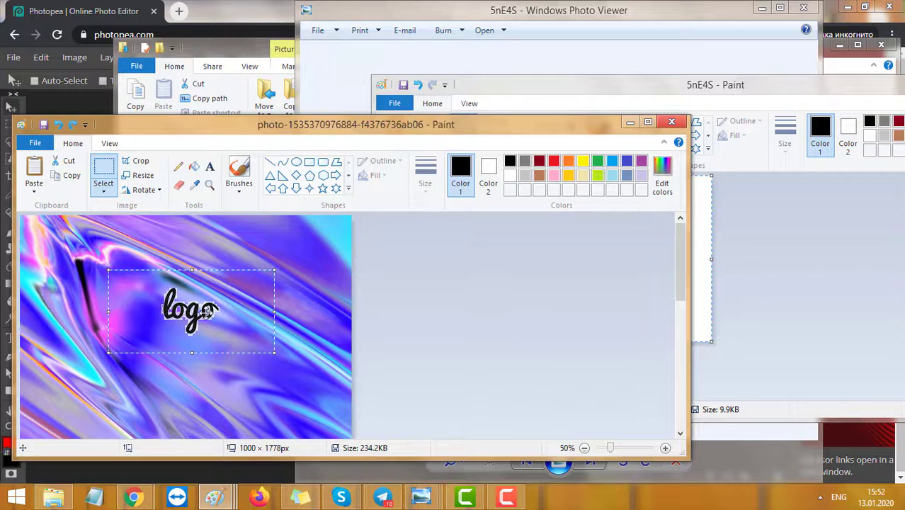
left_click_drag(208, 310, 209, 285)
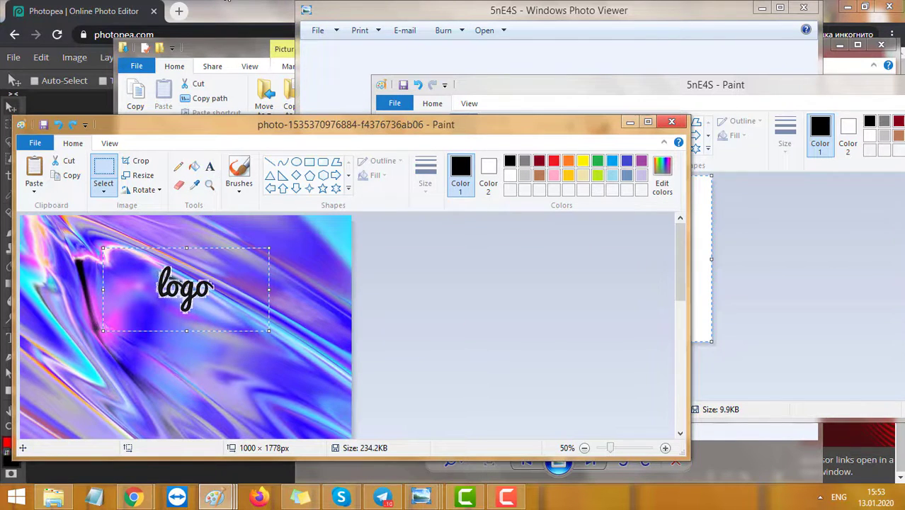
Switch to Photopea and open the logo image as the document image.psd
left_click(238, 14)
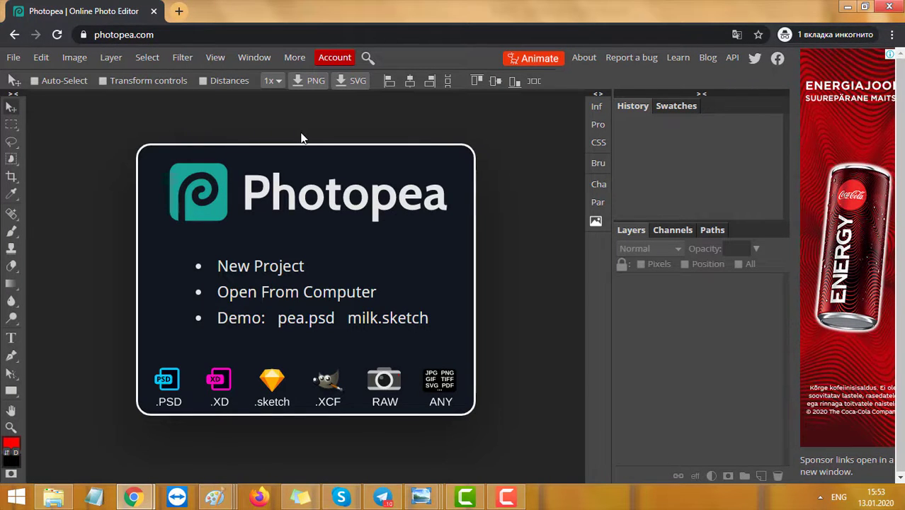
left_click(15, 58)
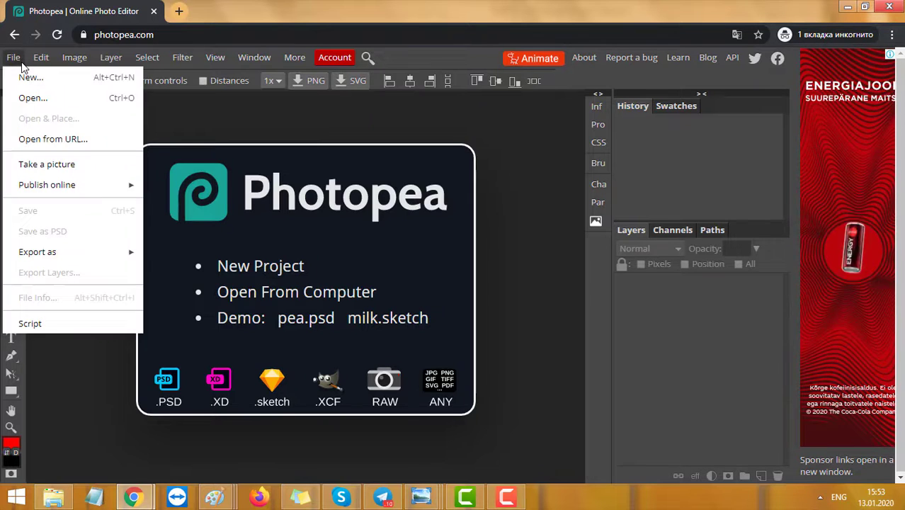
left_click(41, 57)
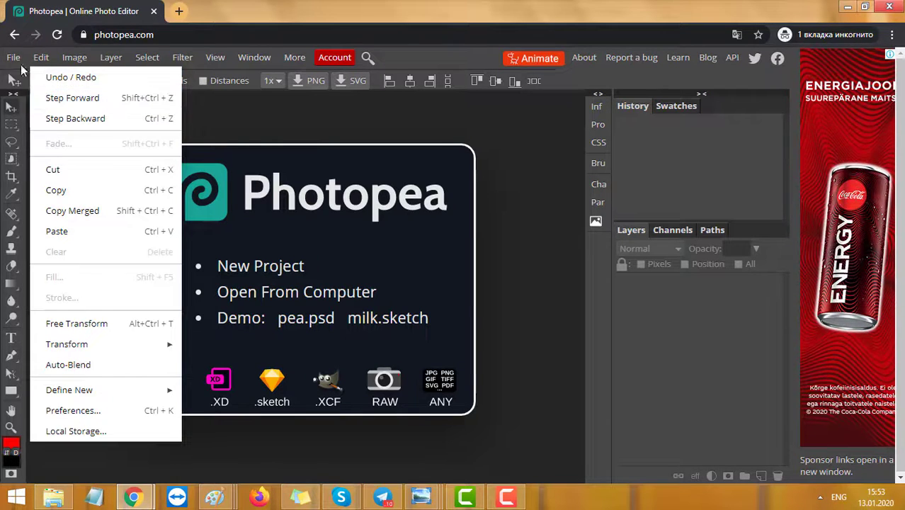
left_click(44, 95)
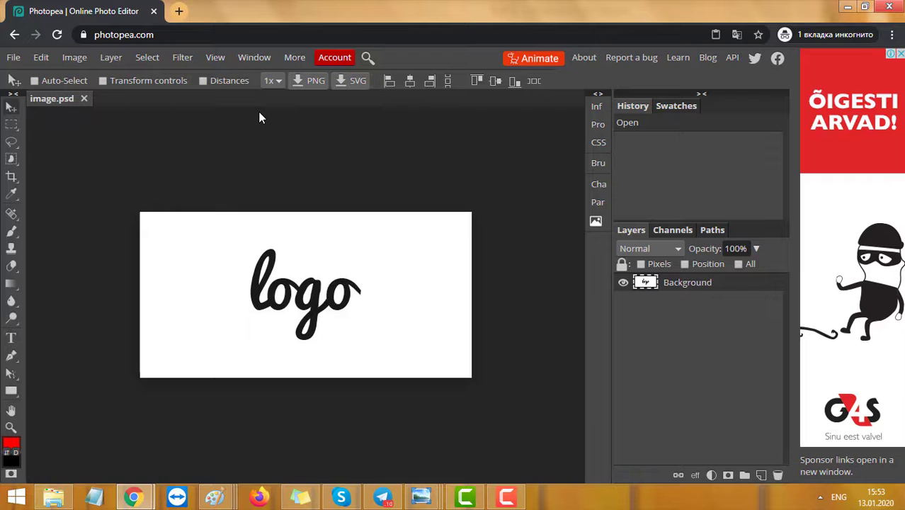
Select the white background of image.psd with the Magic Wand at tolerance 10
right_click(11, 265)
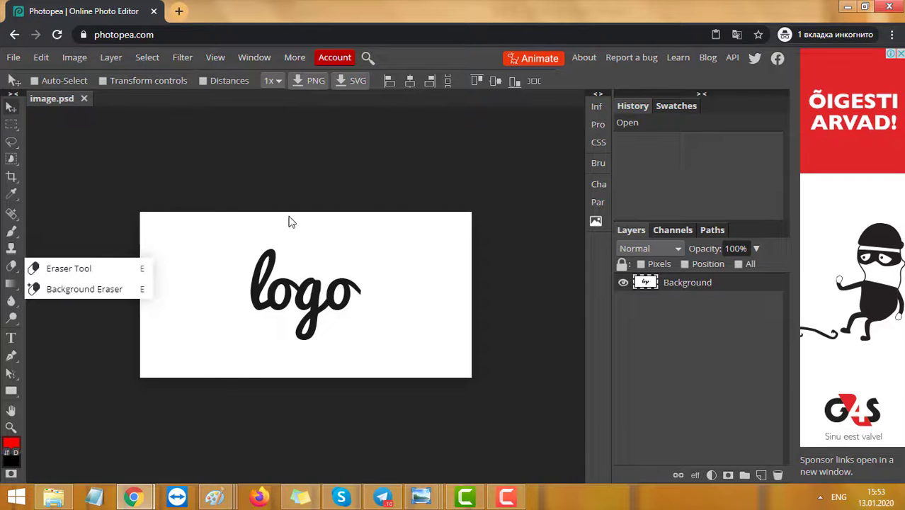
left_click(258, 199)
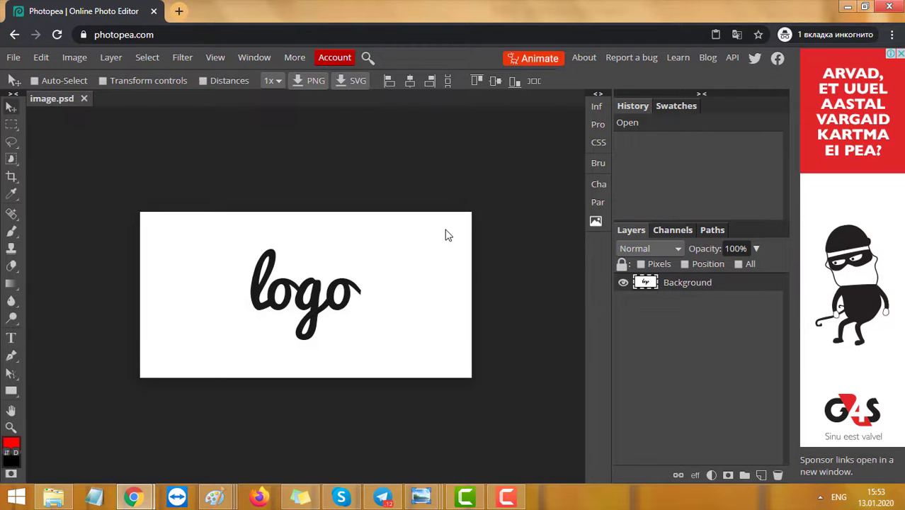
right_click(13, 158)
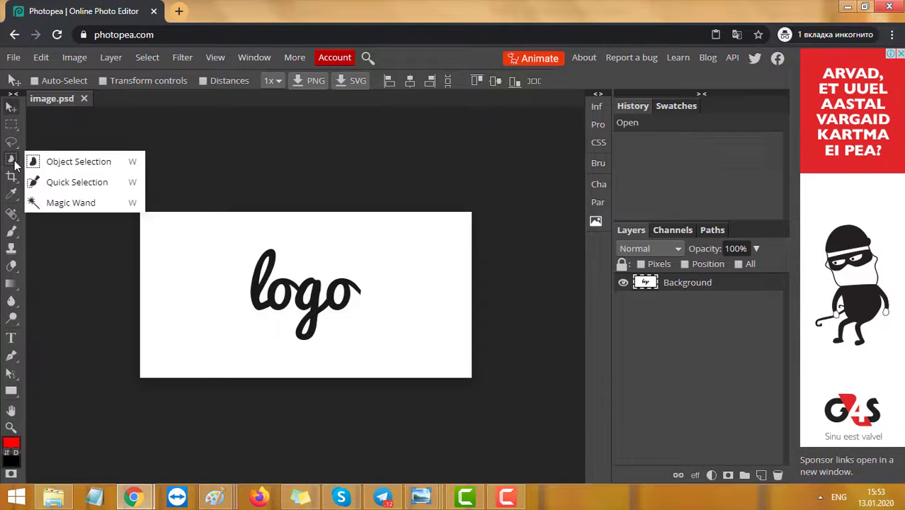
left_click(62, 203)
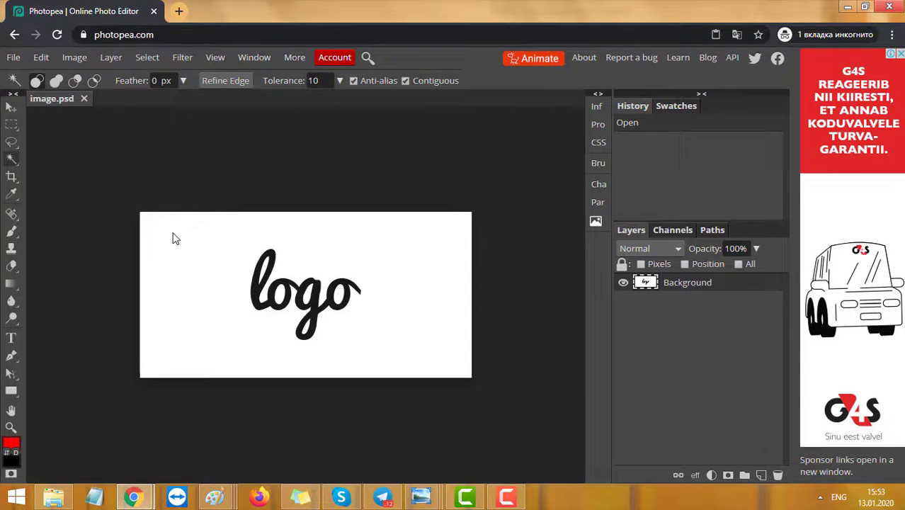
left_click(167, 257)
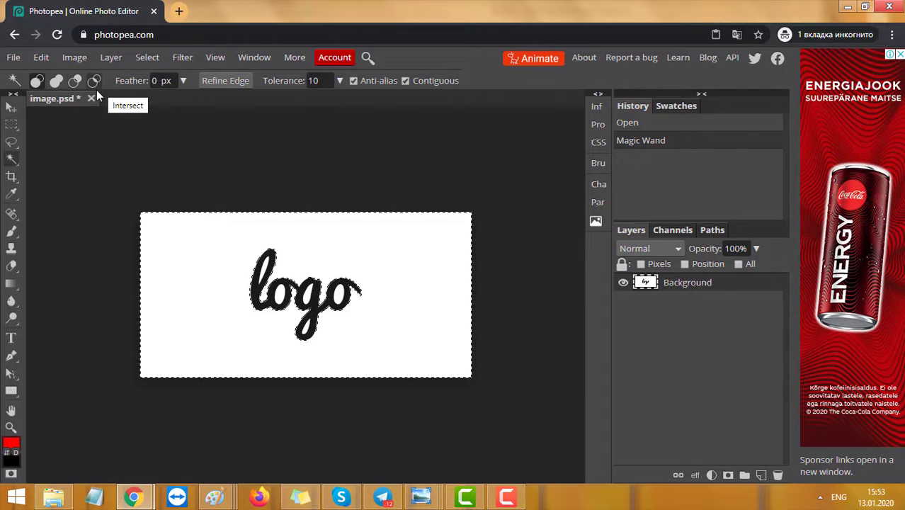
Delete the selected white background with Edit > Clear
left_click(43, 56)
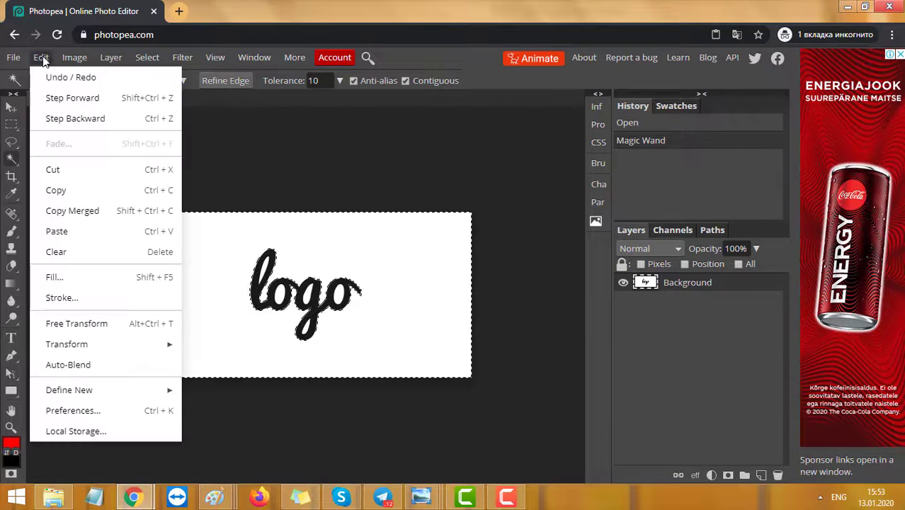
left_click(71, 251)
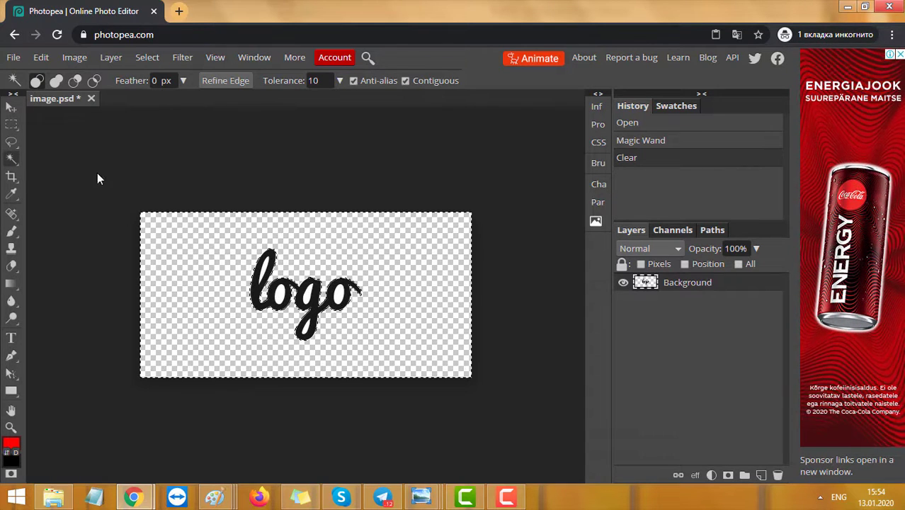
right_click(11, 159)
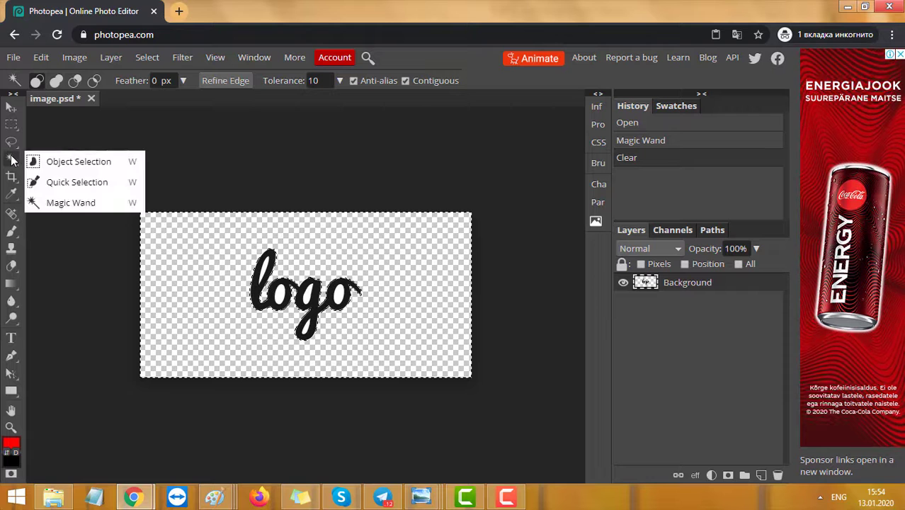
Magic-wand the white inside the last 'o' and remove it with Edit > Clear
left_click(78, 203)
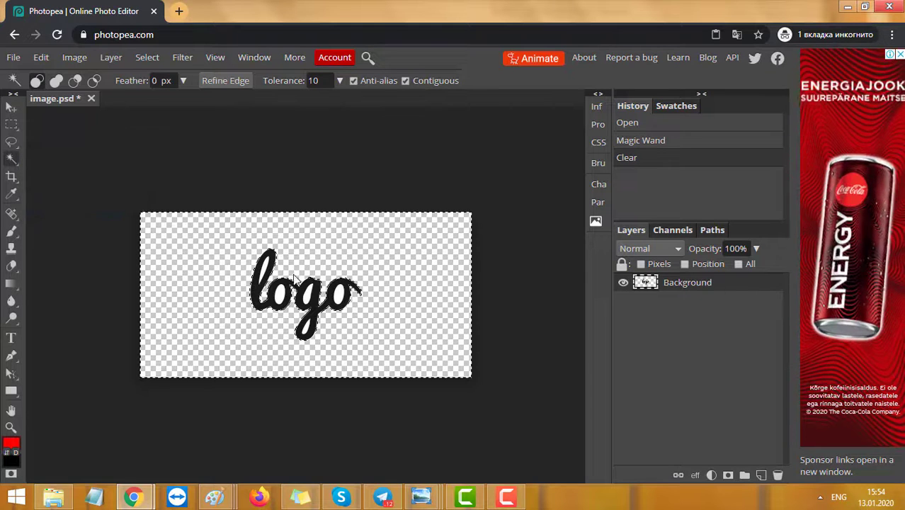
left_click(337, 292)
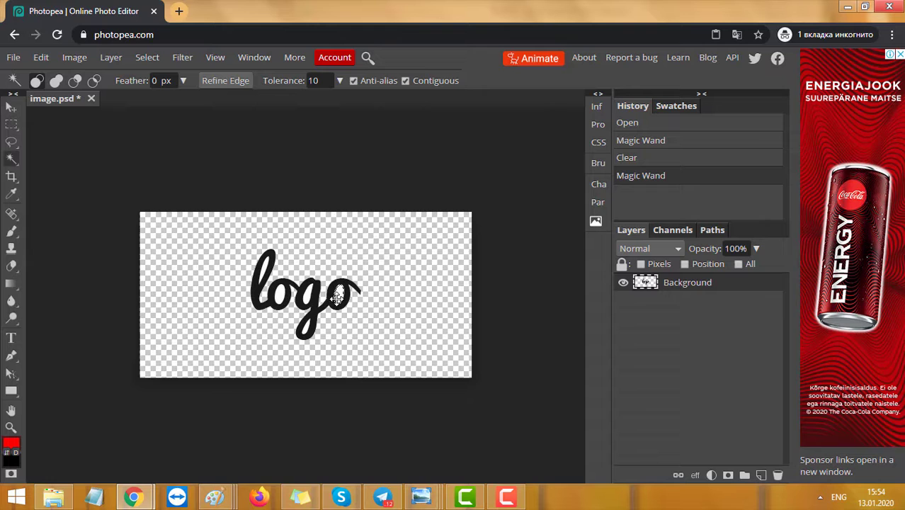
left_click(41, 57)
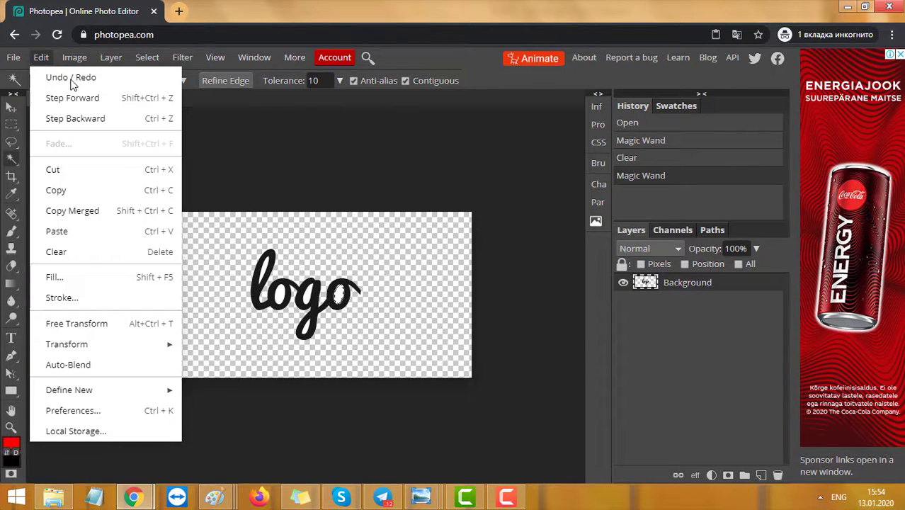
left_click(147, 253)
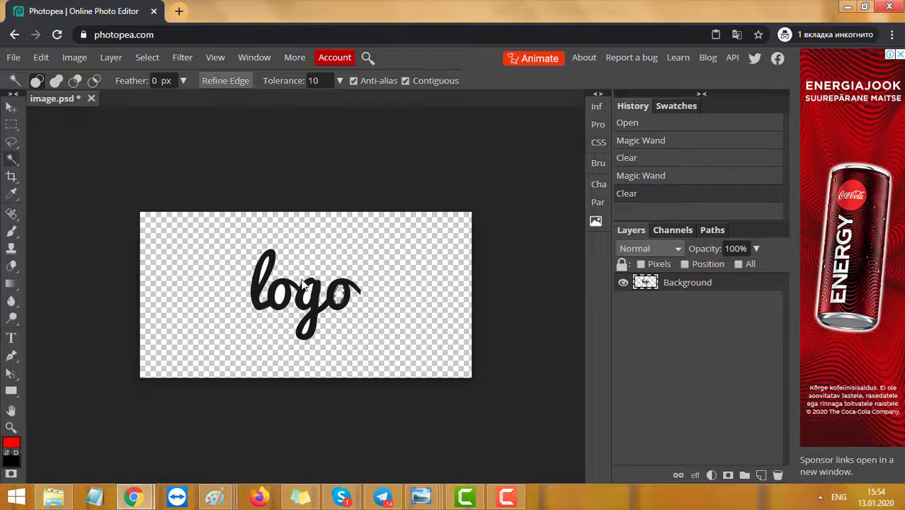
Open the Save for web dialog via File > Export as > PNG for a 500 × 250 px export
left_click(15, 58)
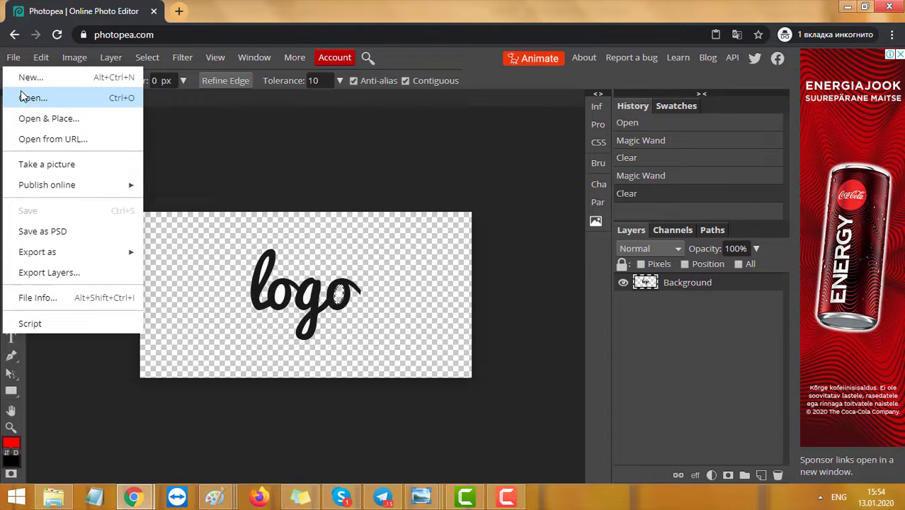
left_click(15, 58)
left_click(15, 58)
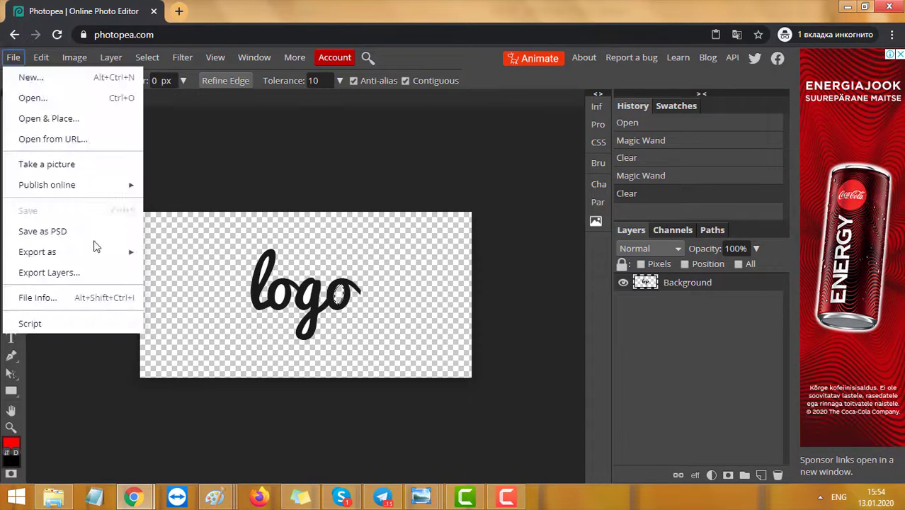
mouse_move(69, 251)
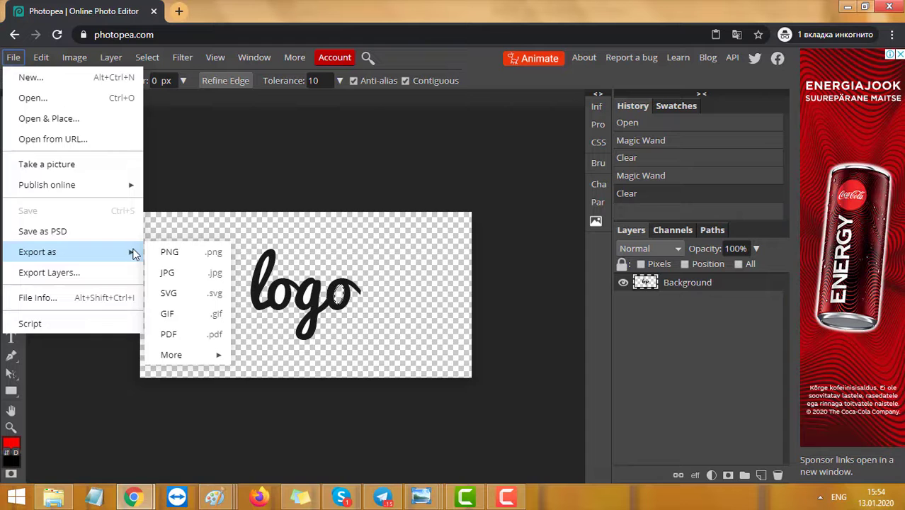
left_click(174, 259)
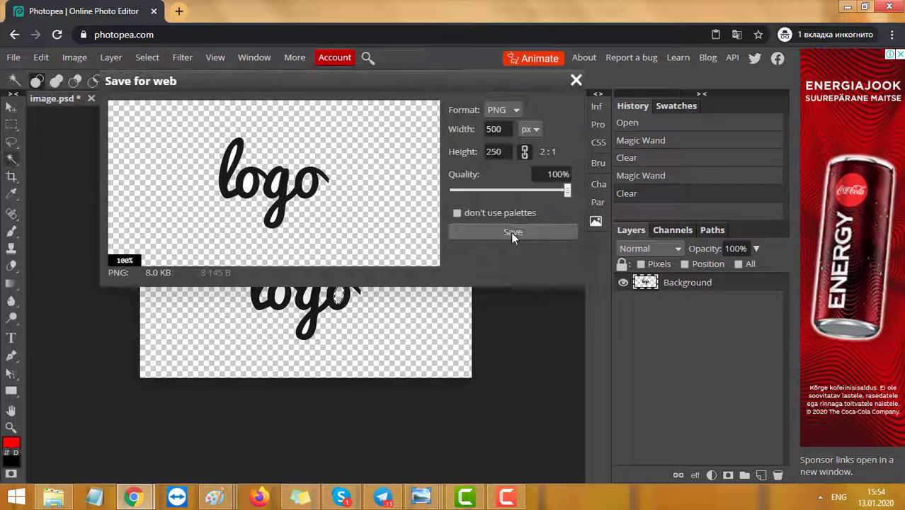